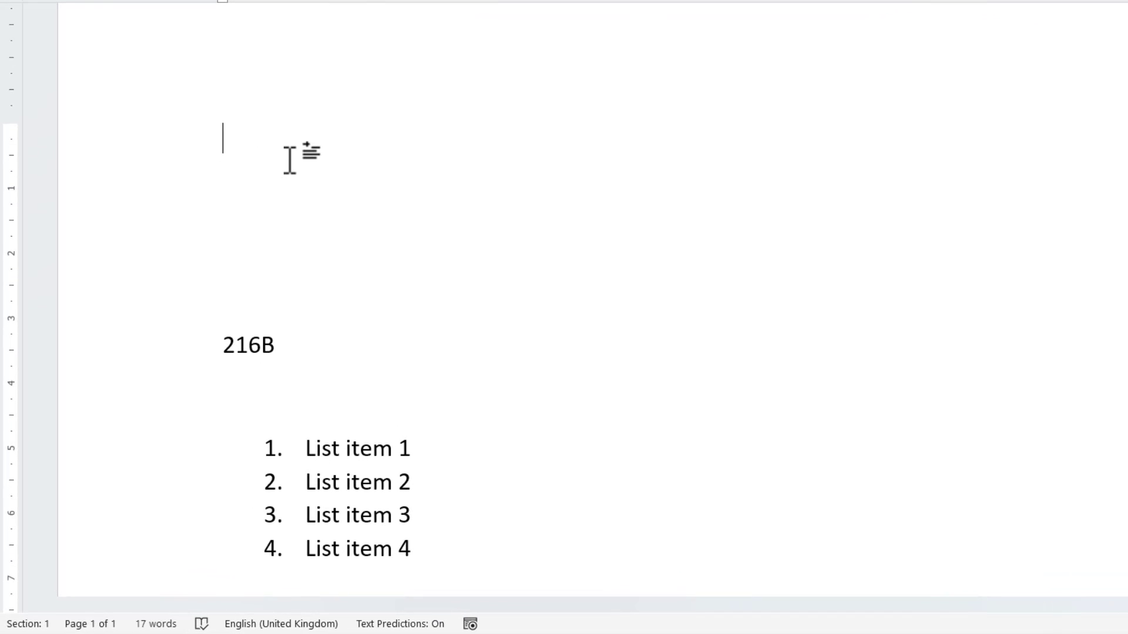
text(VII vii)
Step: Insert an { =2022\*Roman } field on a new line and update it to show MMXXII
key(Return)
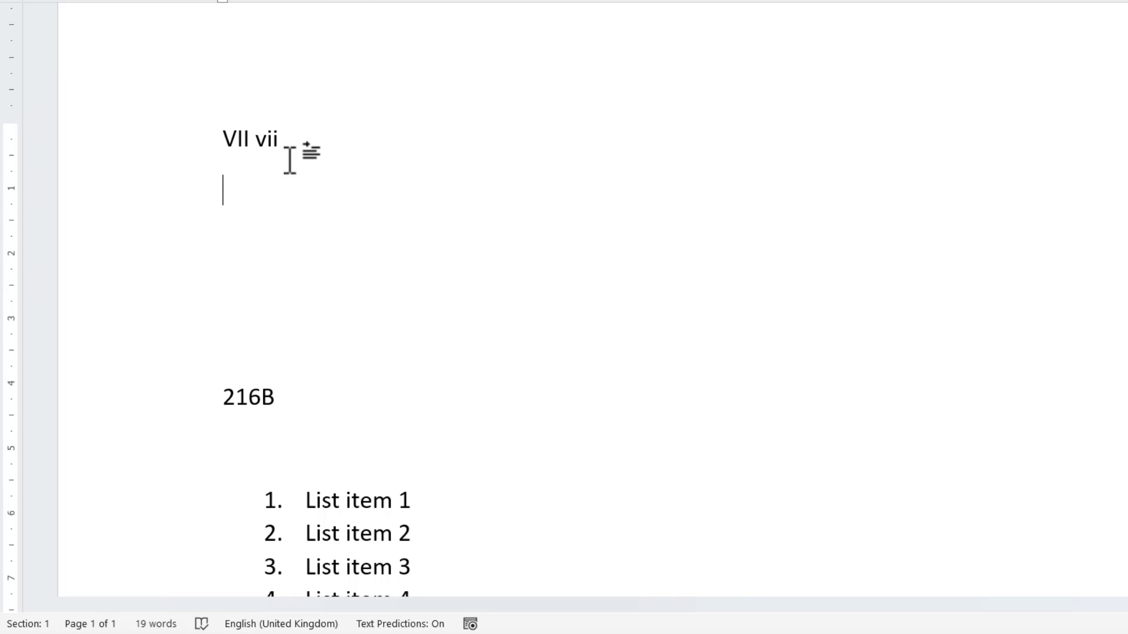
key(ctrl+F9)
text(=)
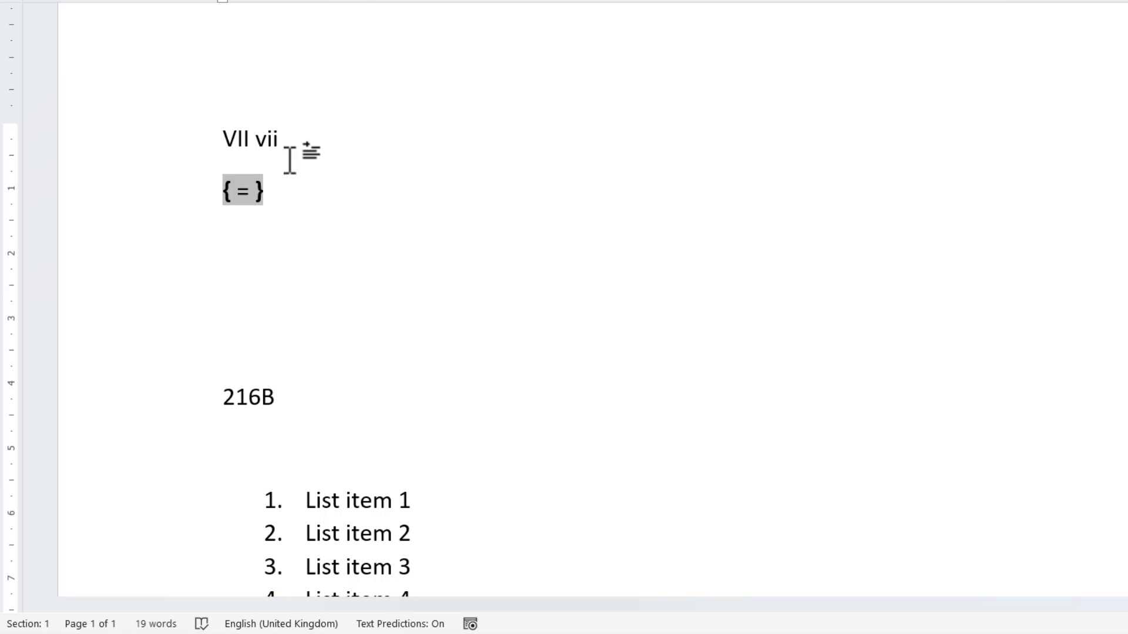
text(2022)
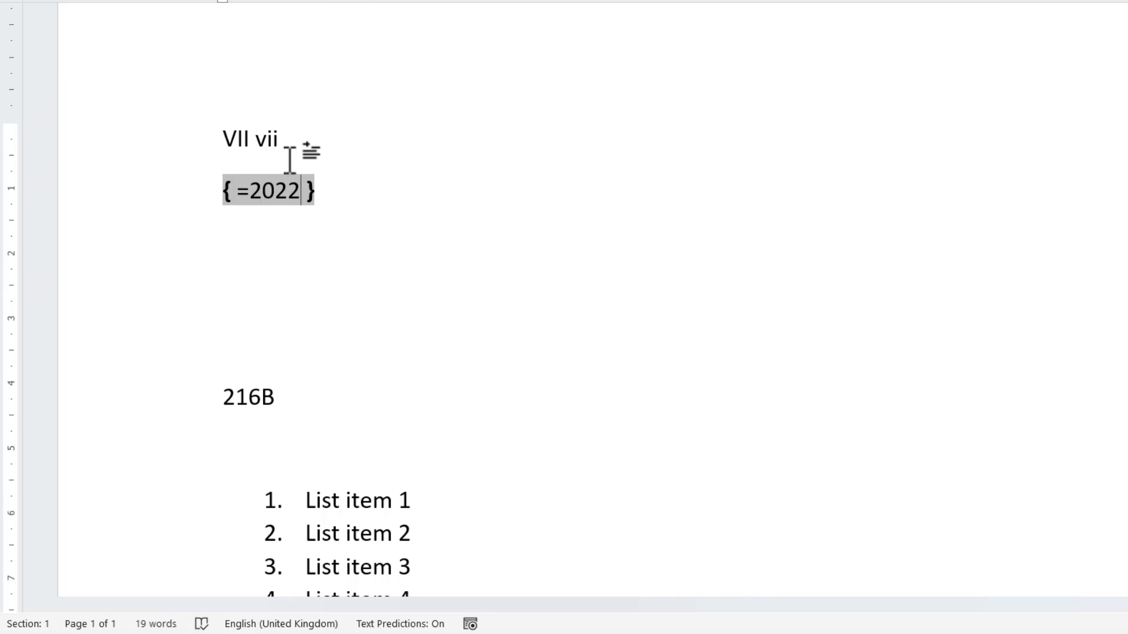
text(\)
text(*)
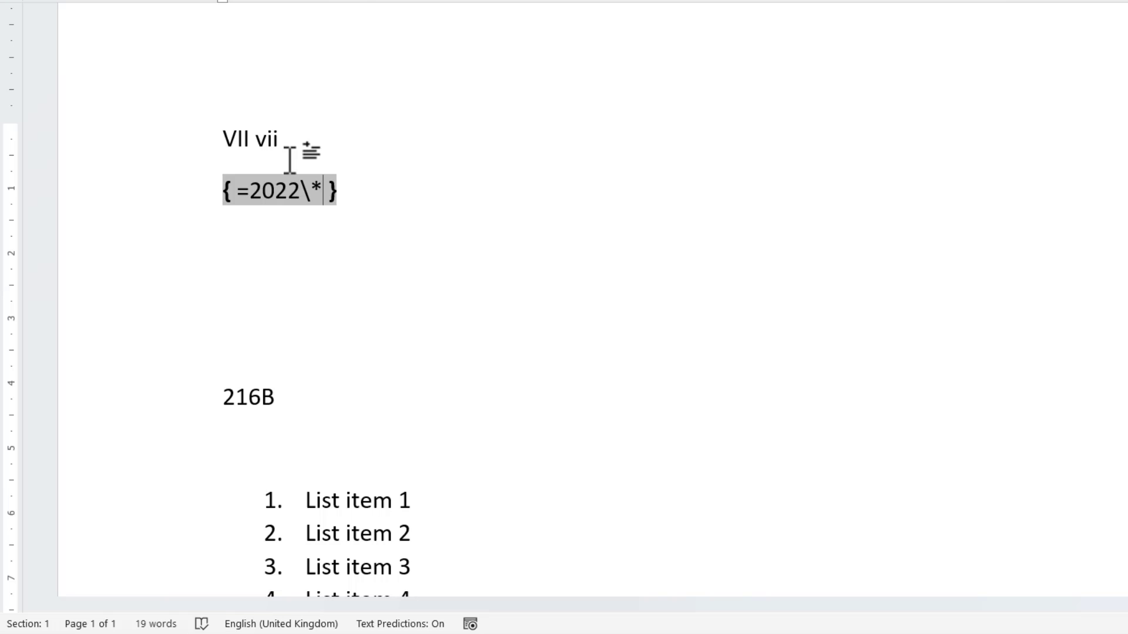
text(Roman)
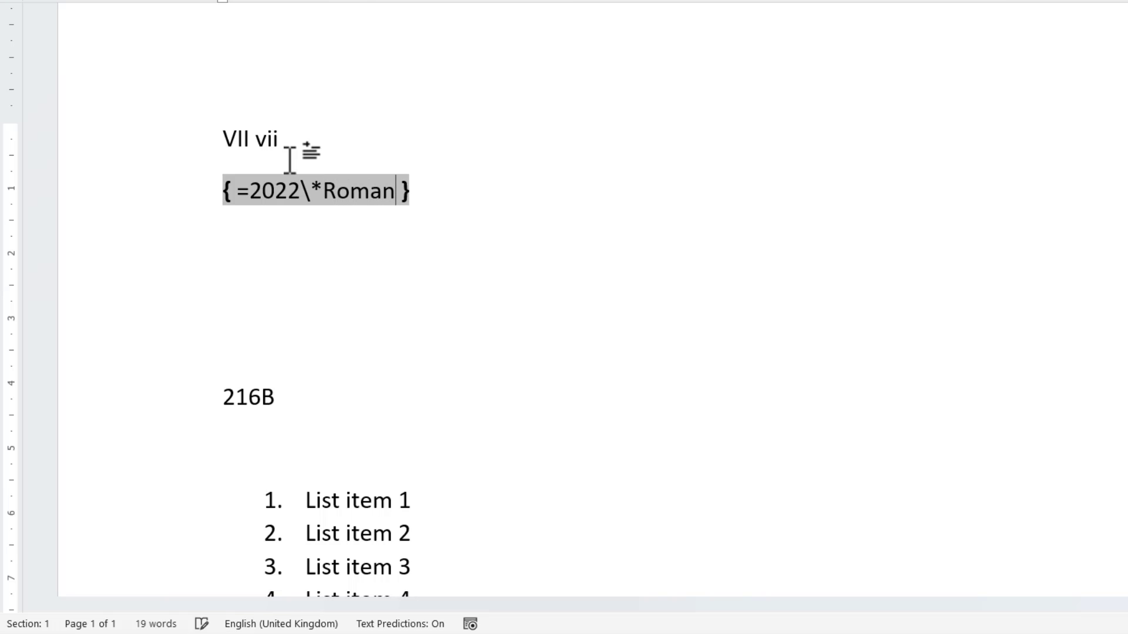
key(Left)
key(Left)
key(Left)
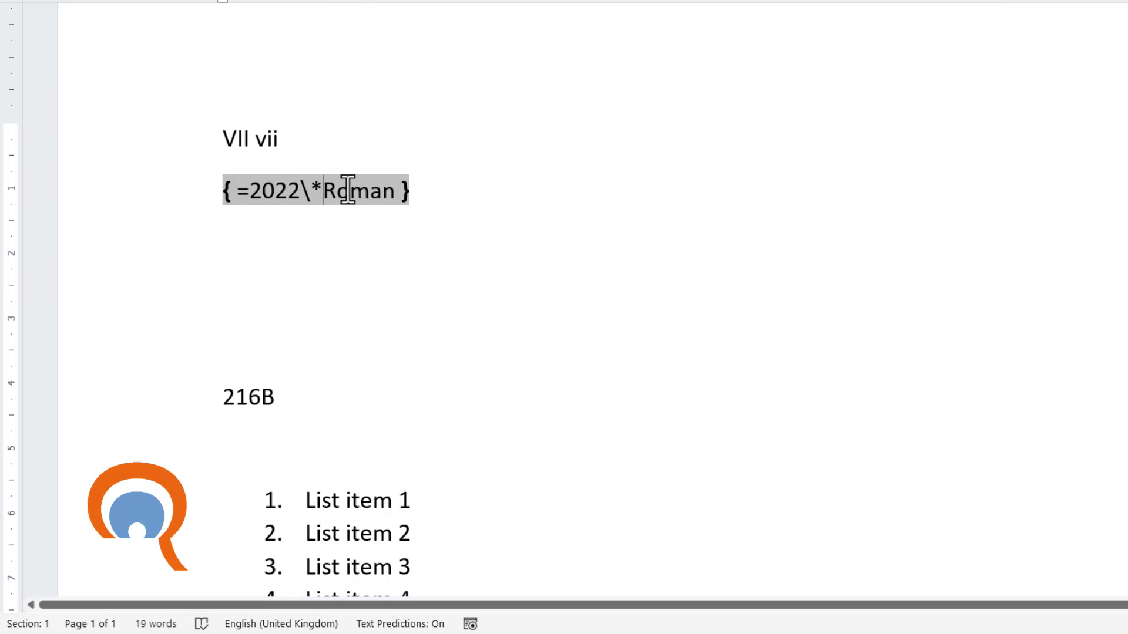
right_click(328, 189)
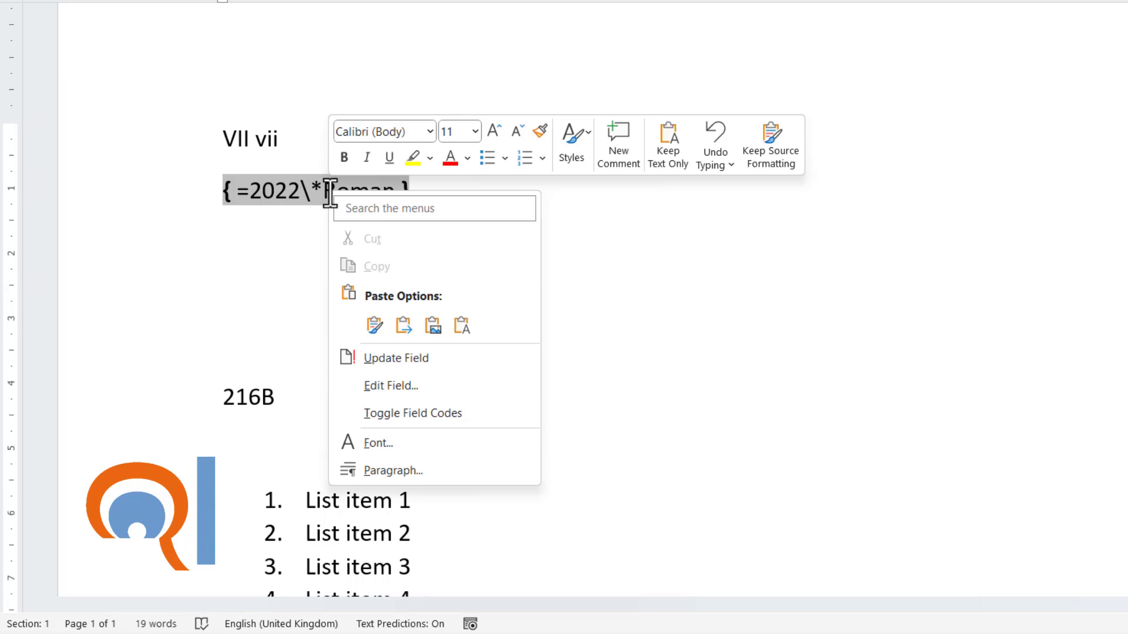
click(375, 359)
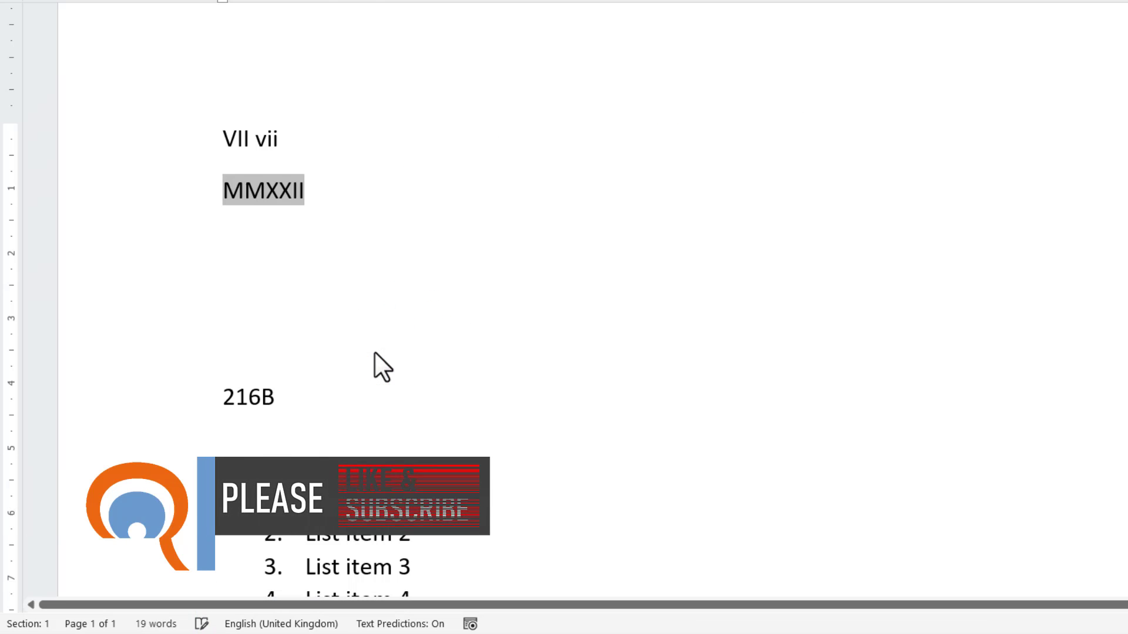
Step: Add an { =2022\*roman } field on a new line and update it to show mmxxii
click(327, 189)
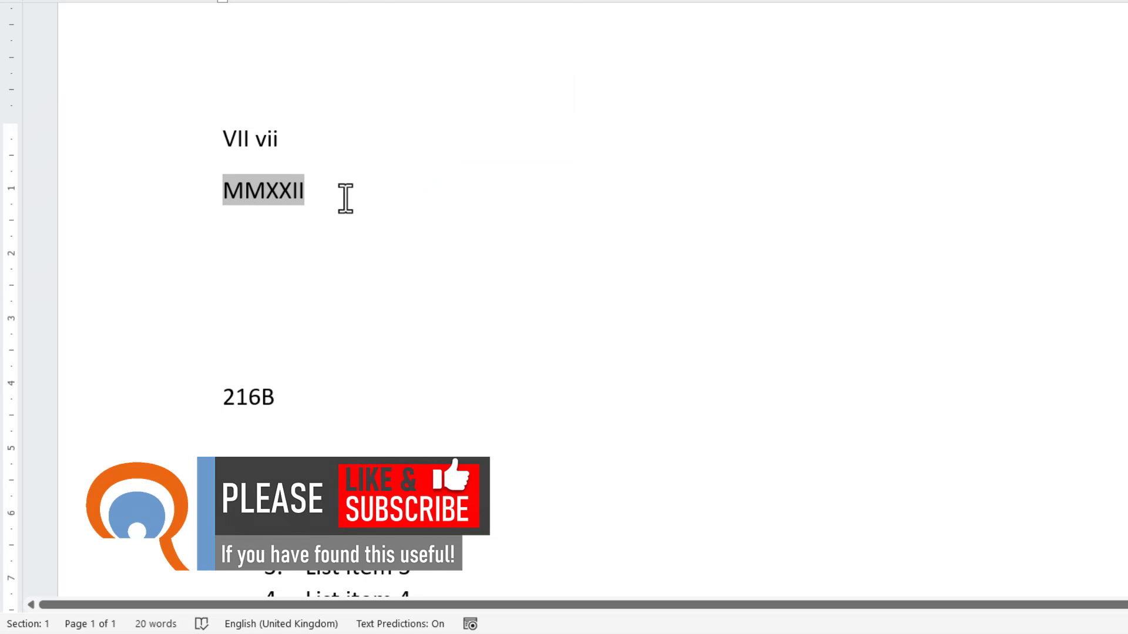
key(Return)
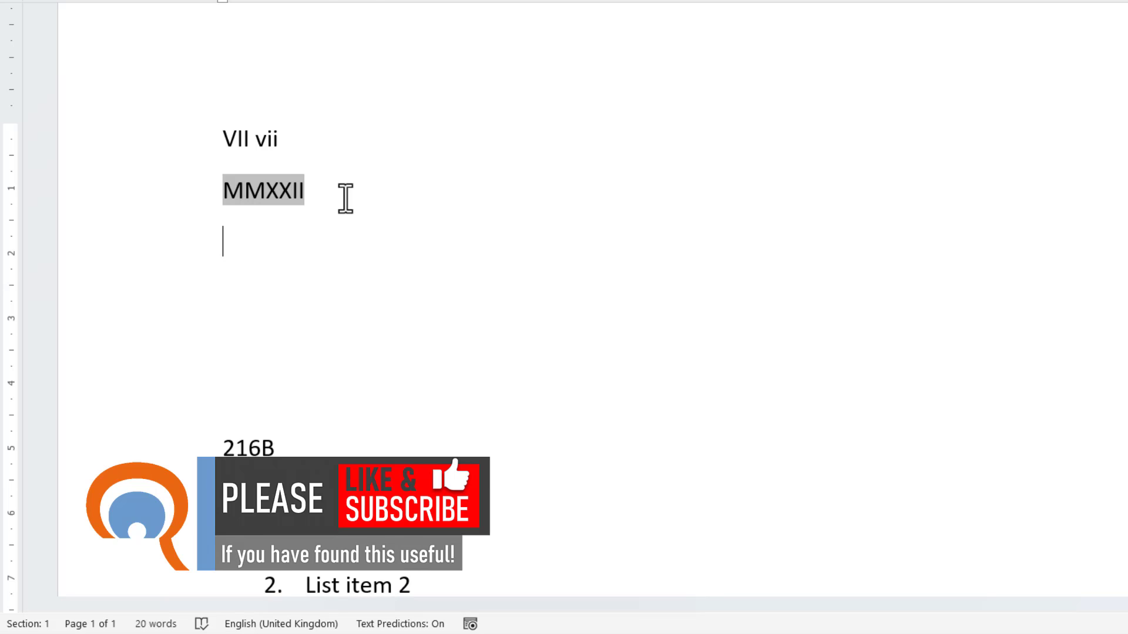
key(ctrl+F9)
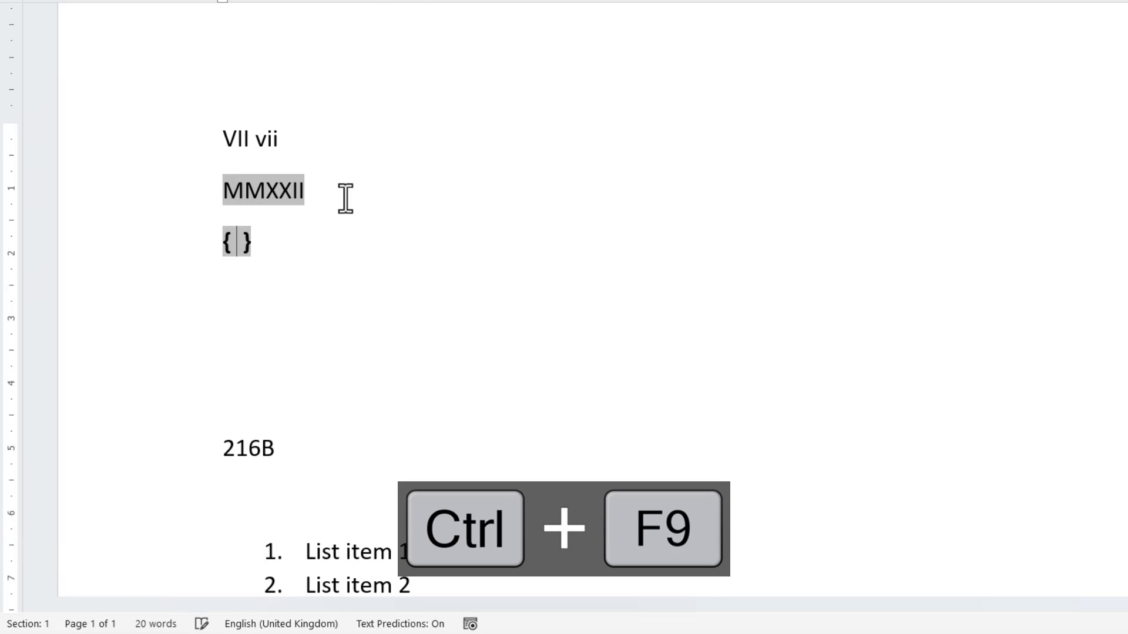
text(=20 )
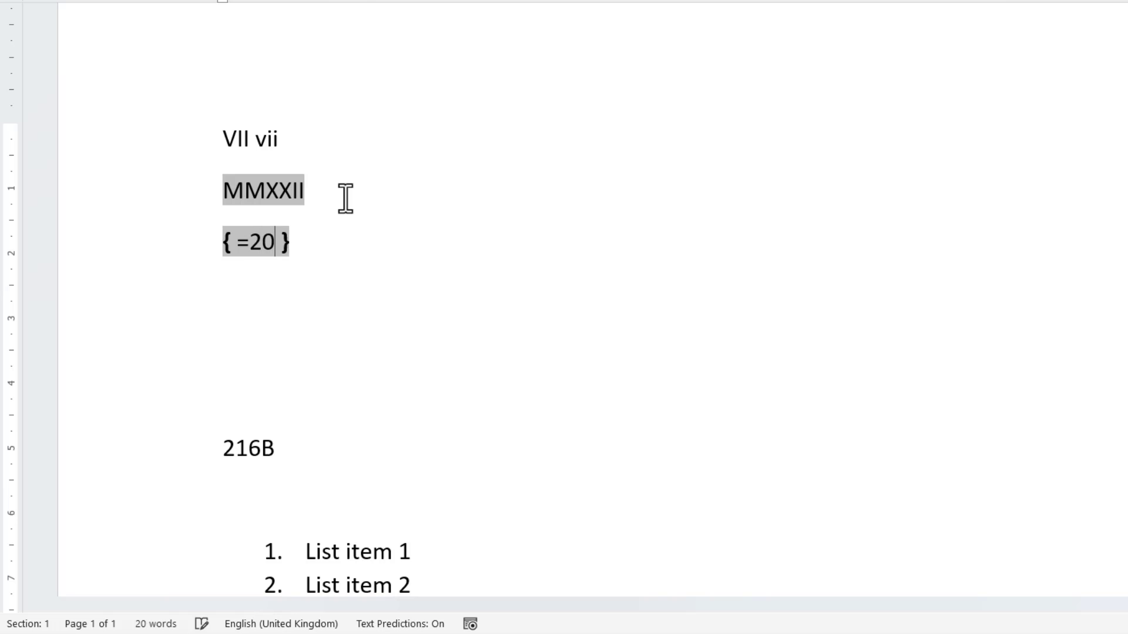
text(22)
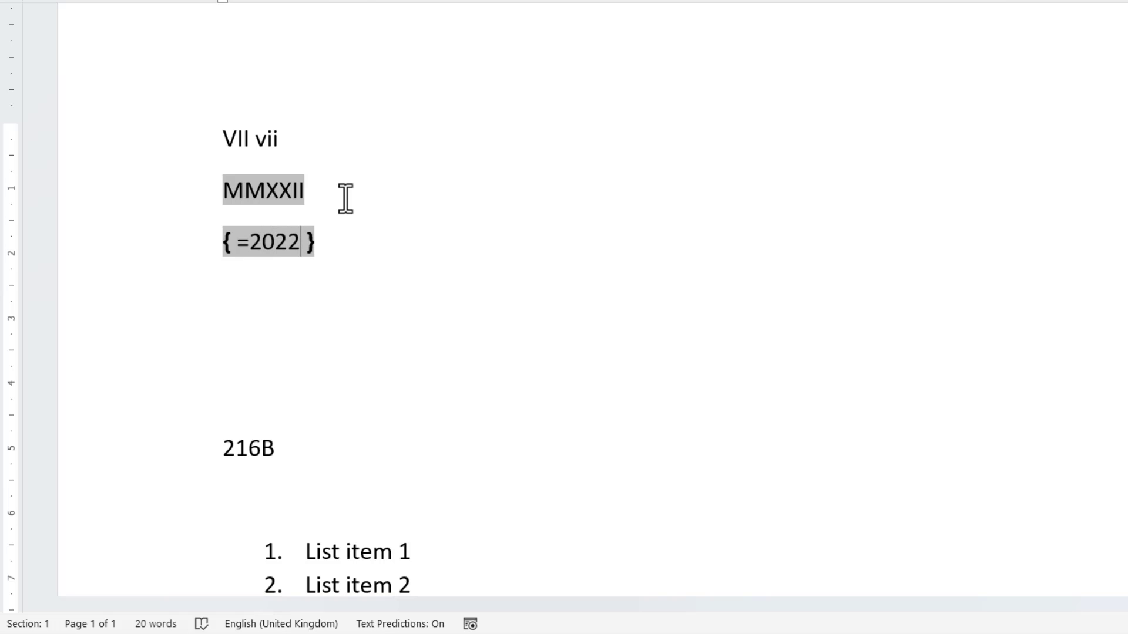
text(\*)
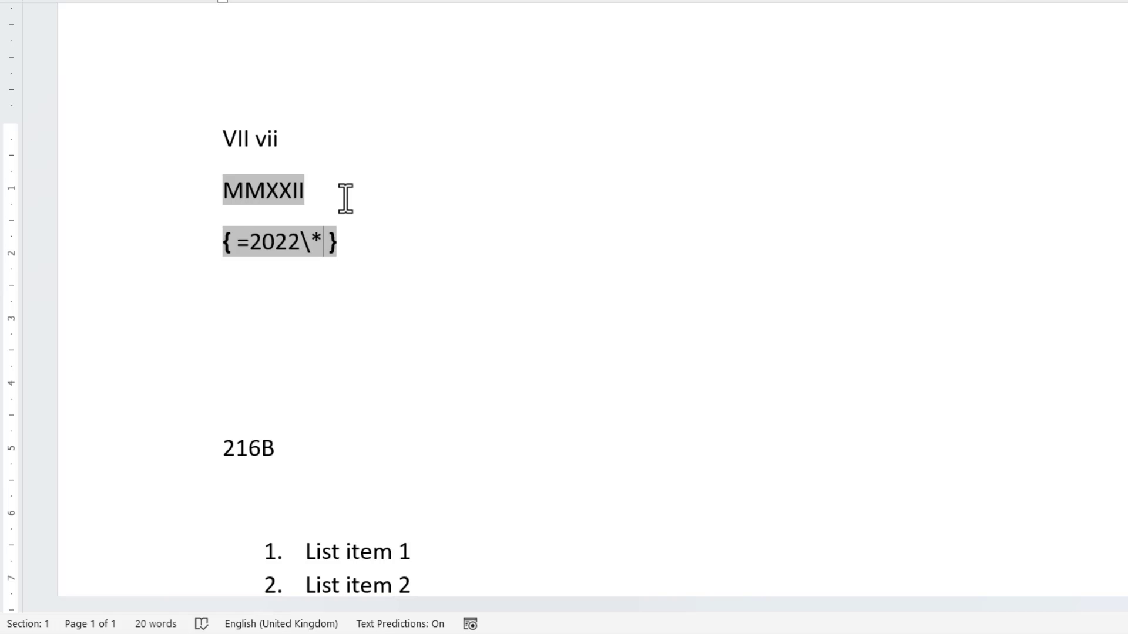
text(roman)
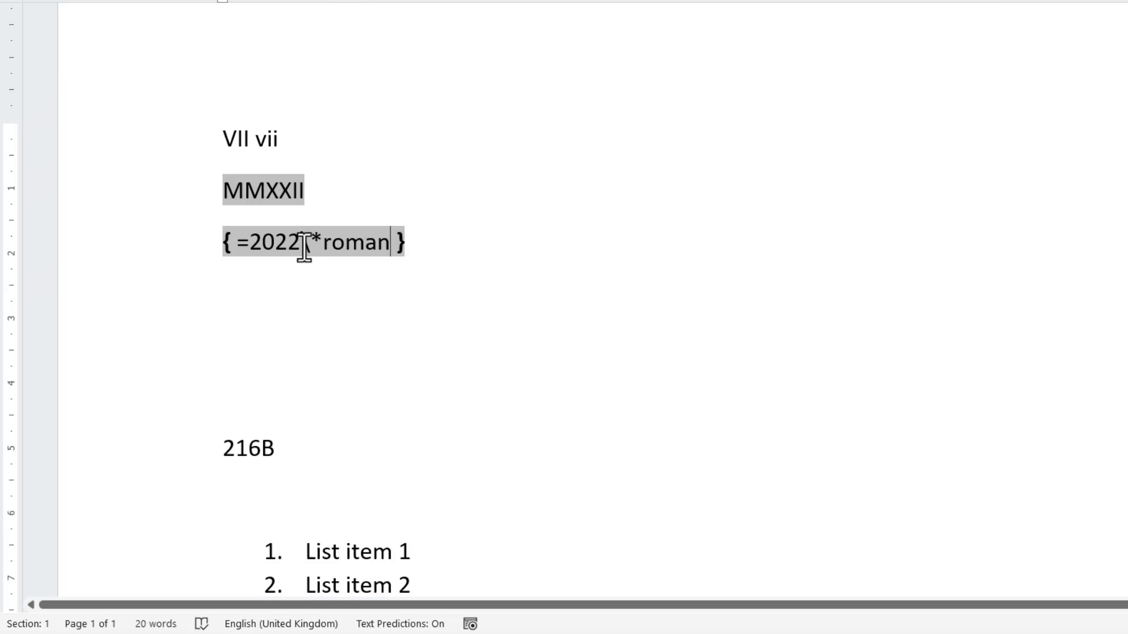
right_click(305, 247)
click(368, 413)
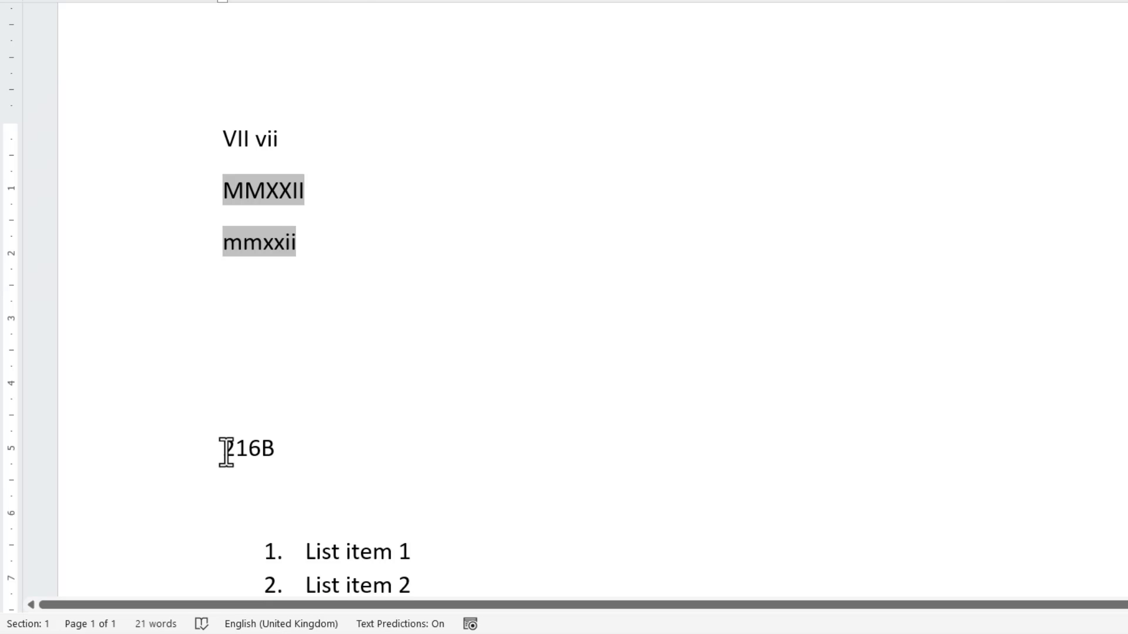
Step: Convert the selected code 216B into the Unicode character Ⅻ with Alt+X
drag(226, 451, 284, 450)
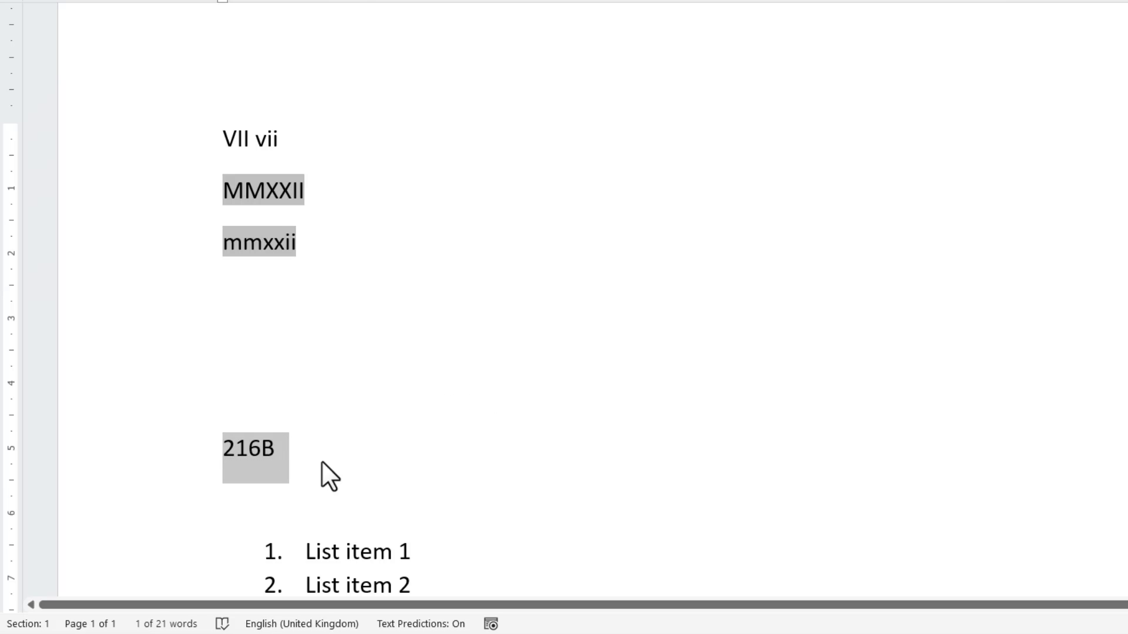
key(alt+x)
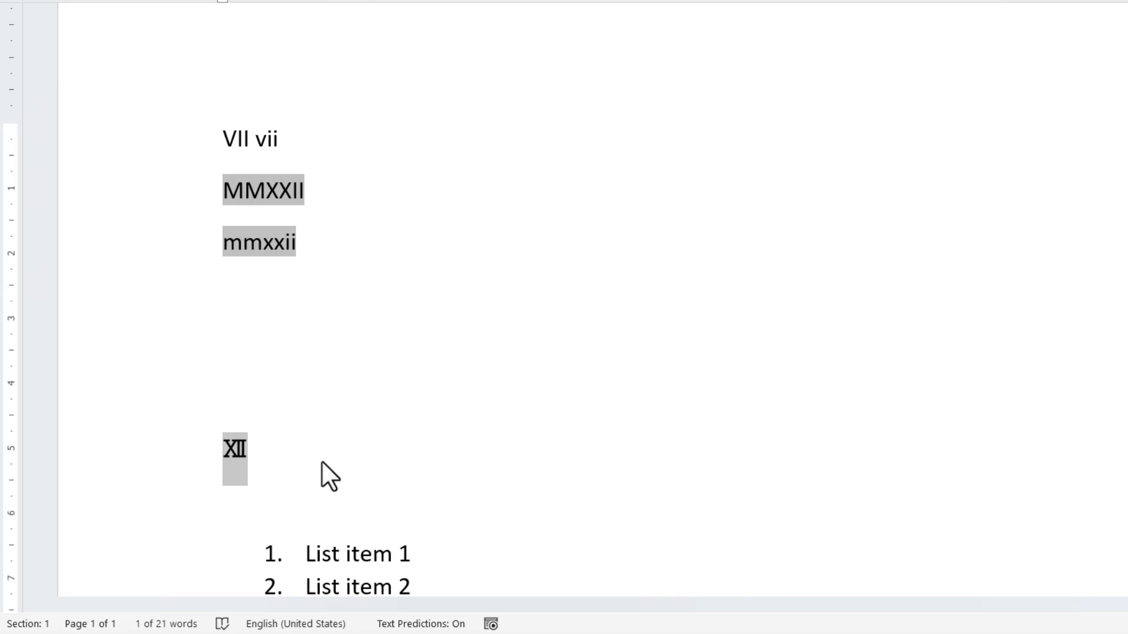
scroll(564, 461, down, 5)
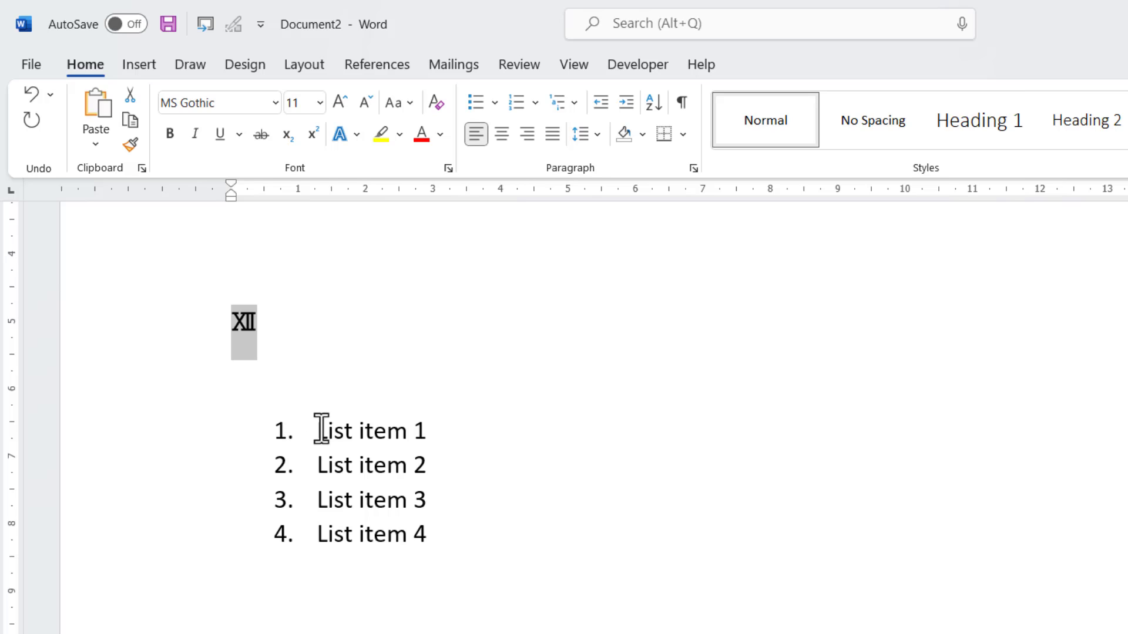
Step: Apply the i., ii., iii. numbering format to the four list items
drag(321, 430, 428, 533)
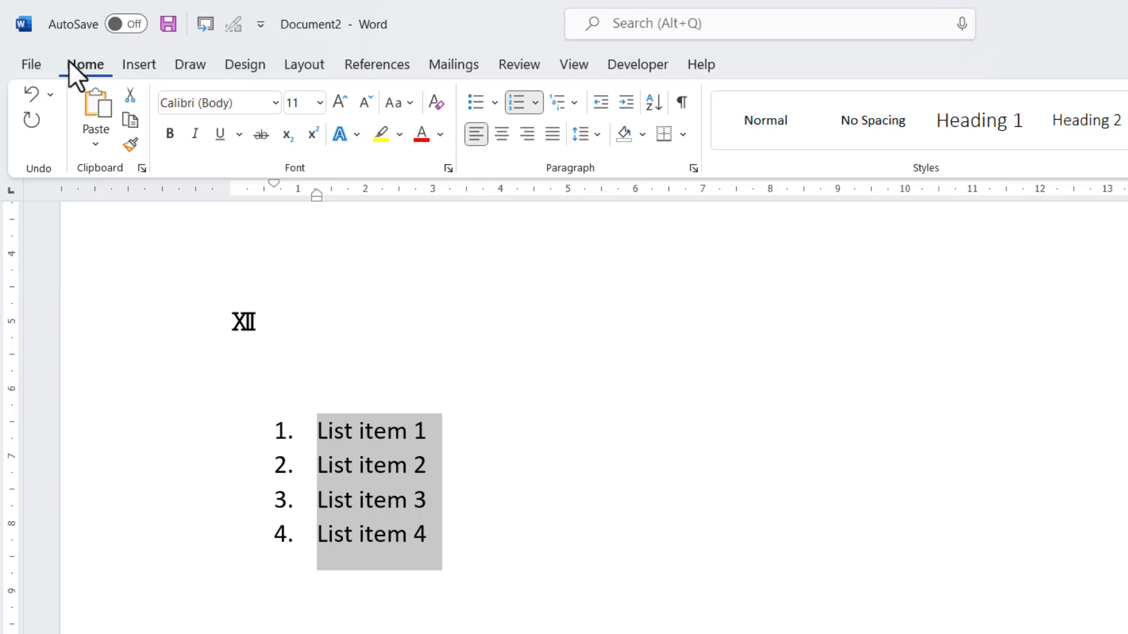
click(534, 103)
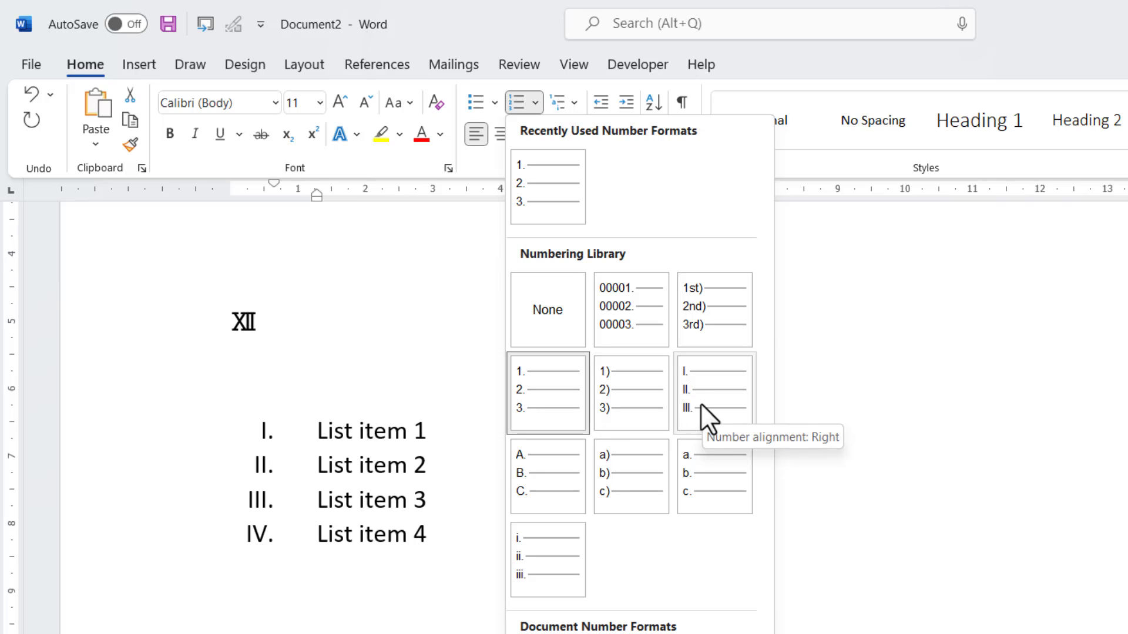
click(566, 555)
scroll(458, 459, down, 3)
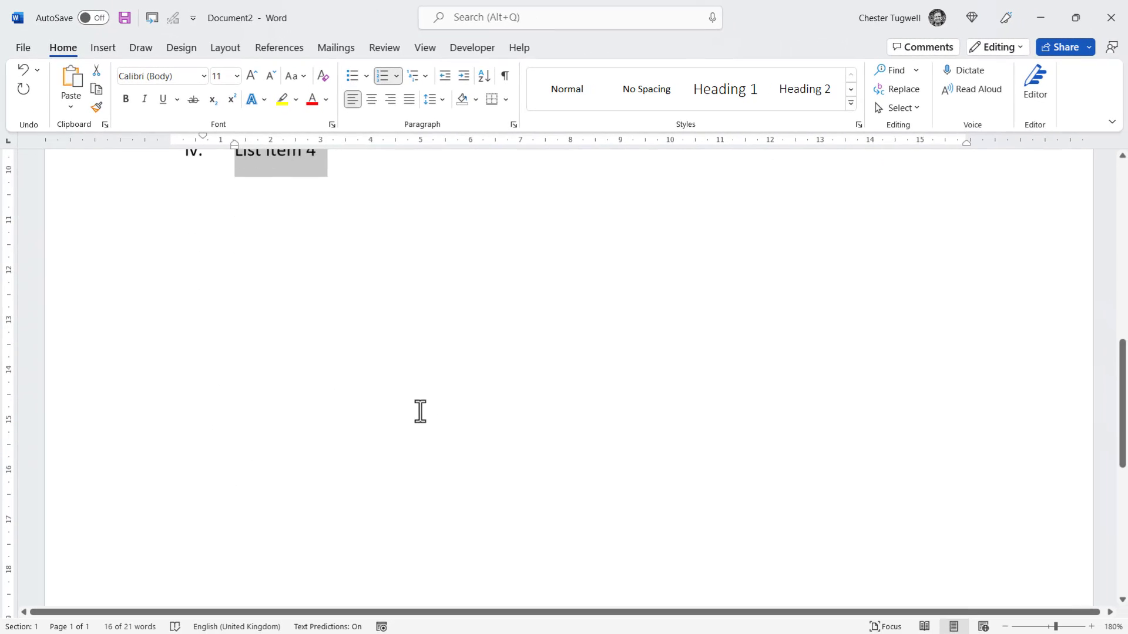
scroll(419, 411, down, 5)
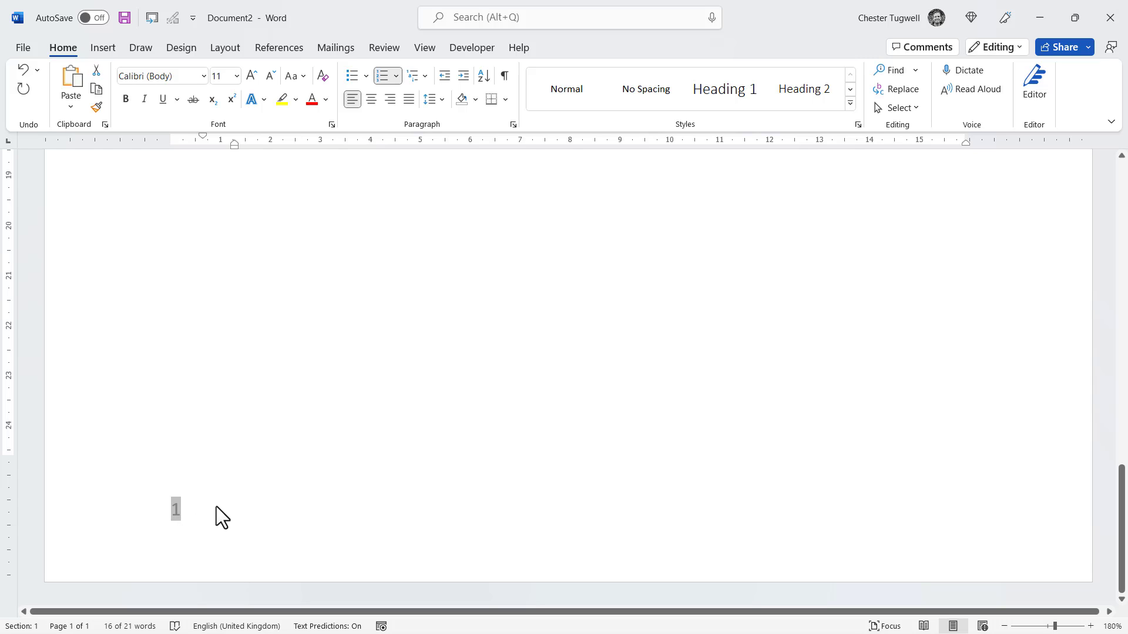
Step: Set the footer page number format to i, ii, iii so it shows i
double_click(246, 520)
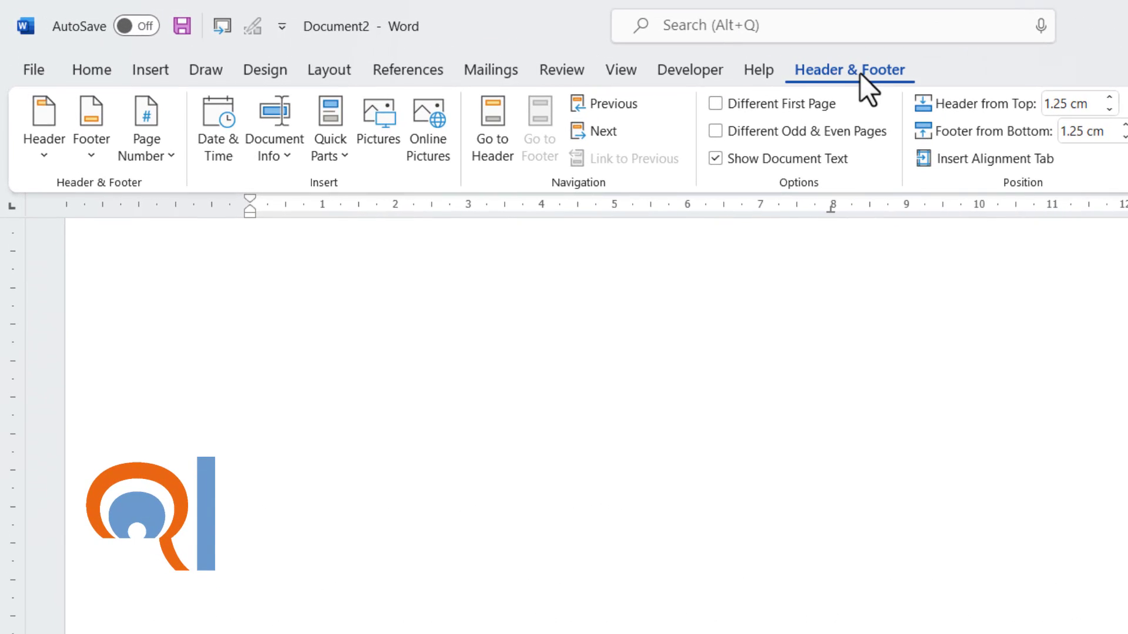
click(153, 150)
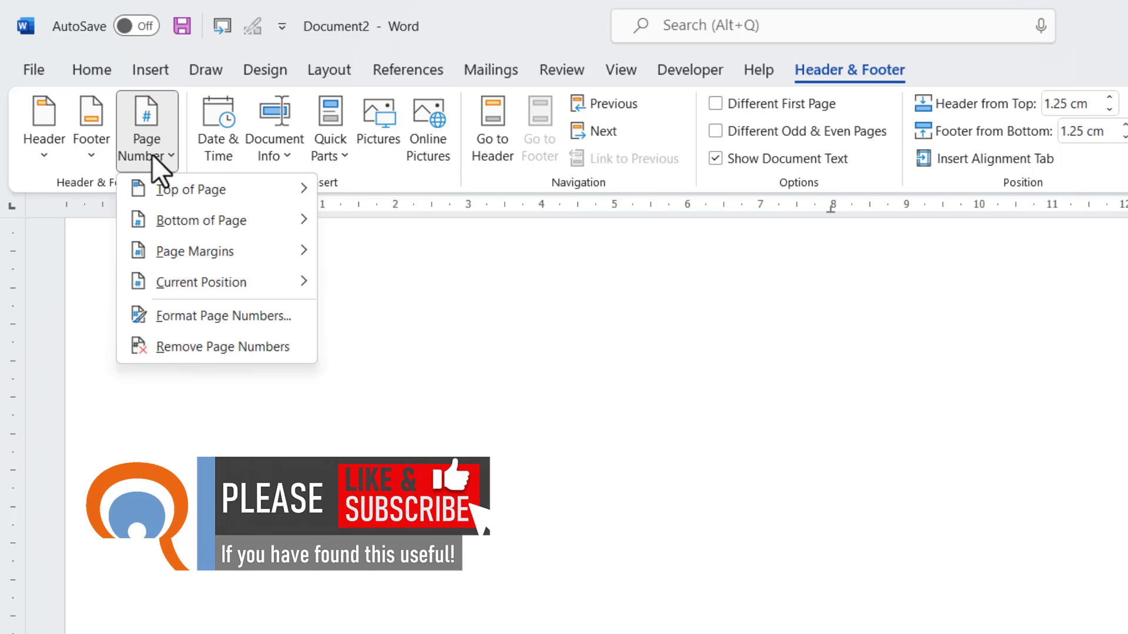
click(172, 316)
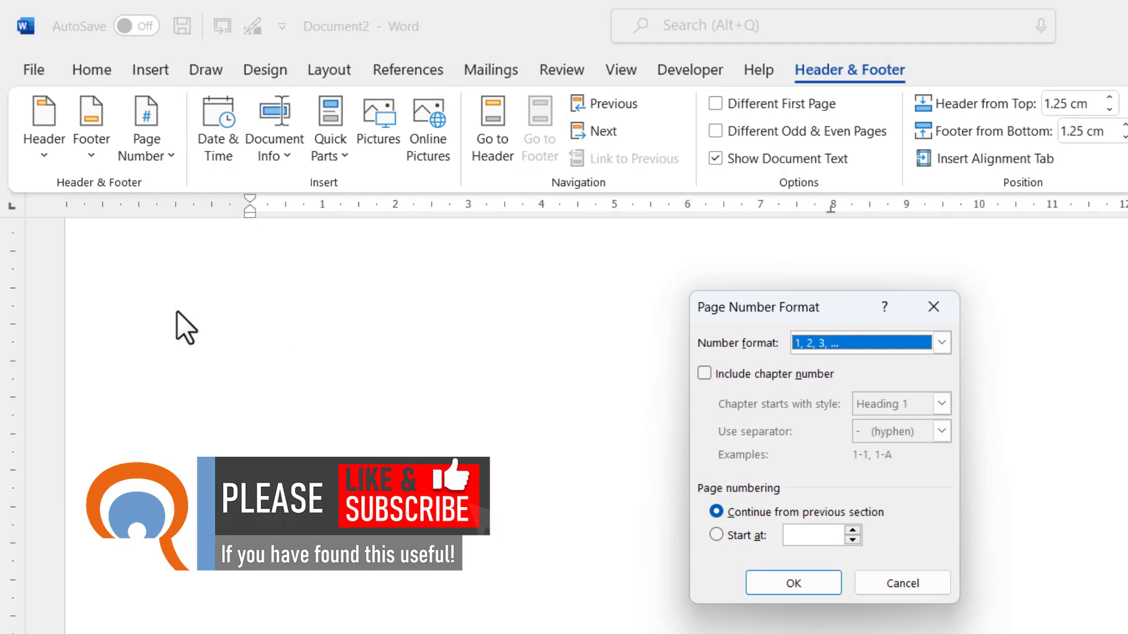
click(941, 343)
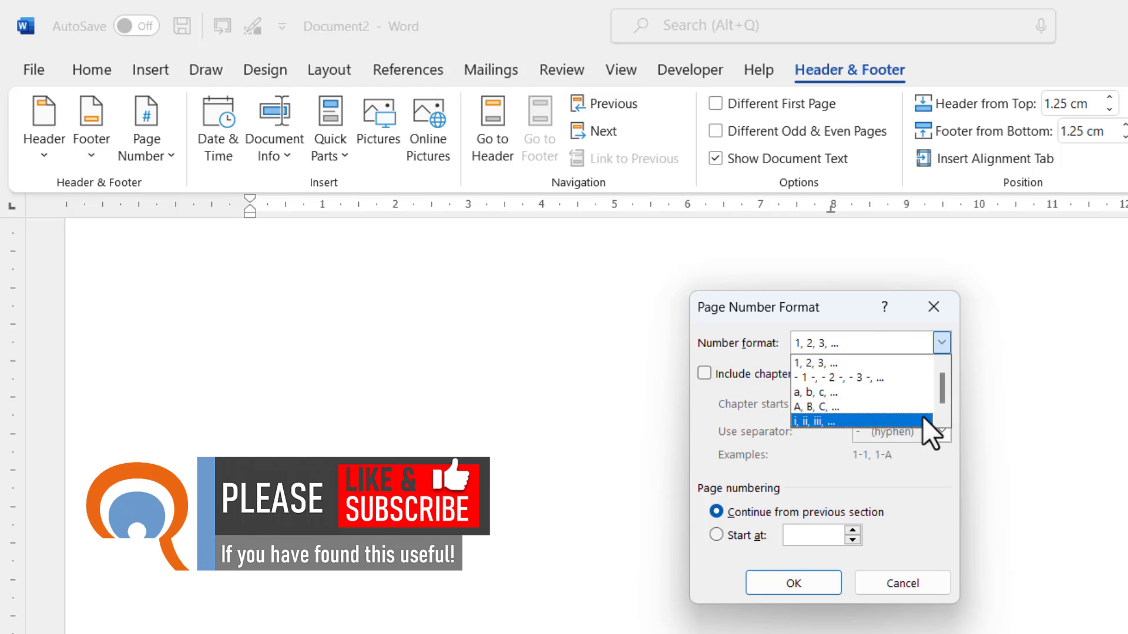
drag(938, 395, 940, 408)
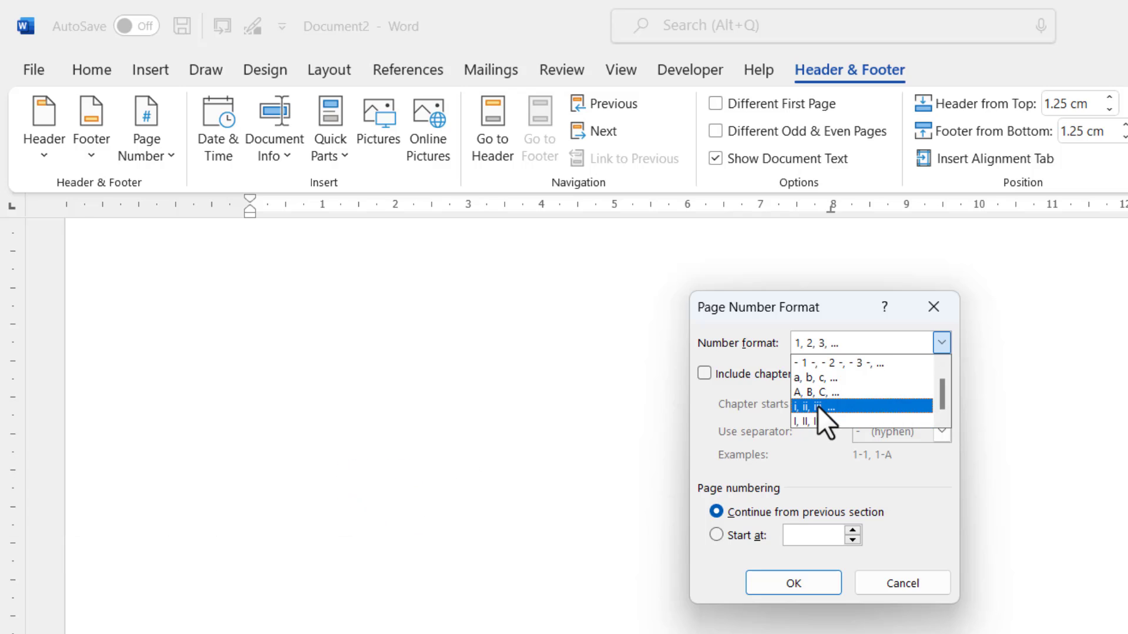
click(817, 406)
click(789, 582)
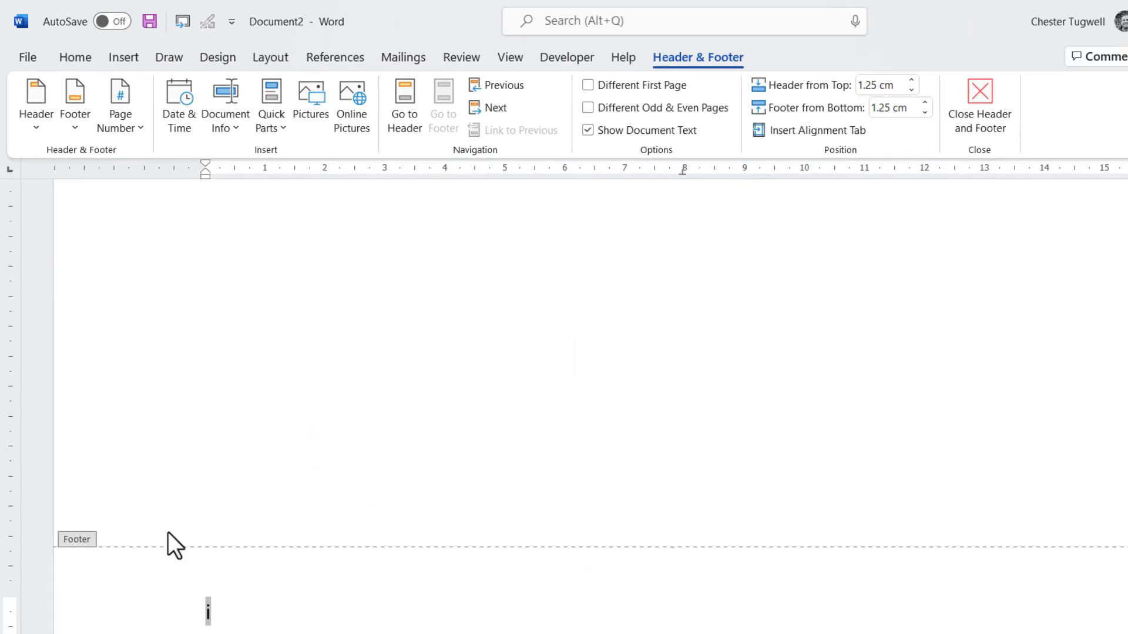